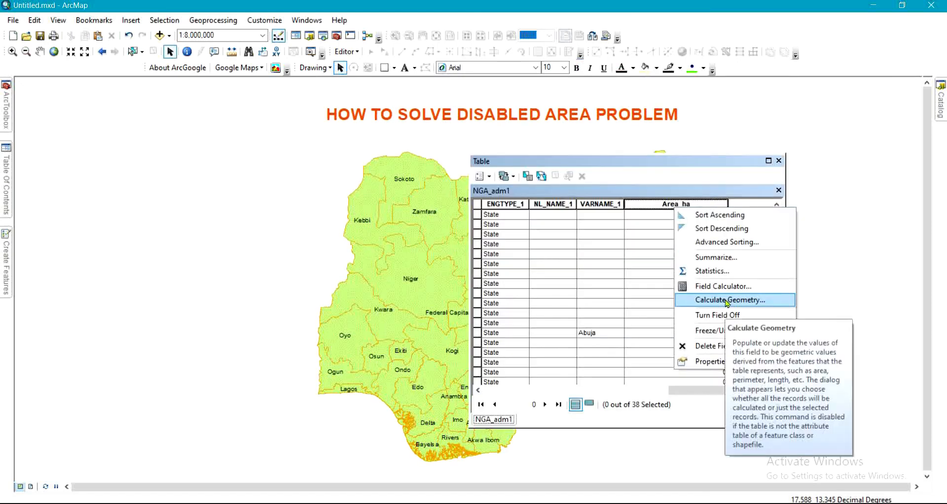
- Calculate the Area_ha field's geometry as area in hectares, using the data frame's WGS 1984 UTM Zone 31N coordinate system
left_click(710, 356)
left_click(427, 190)
left_click(448, 188)
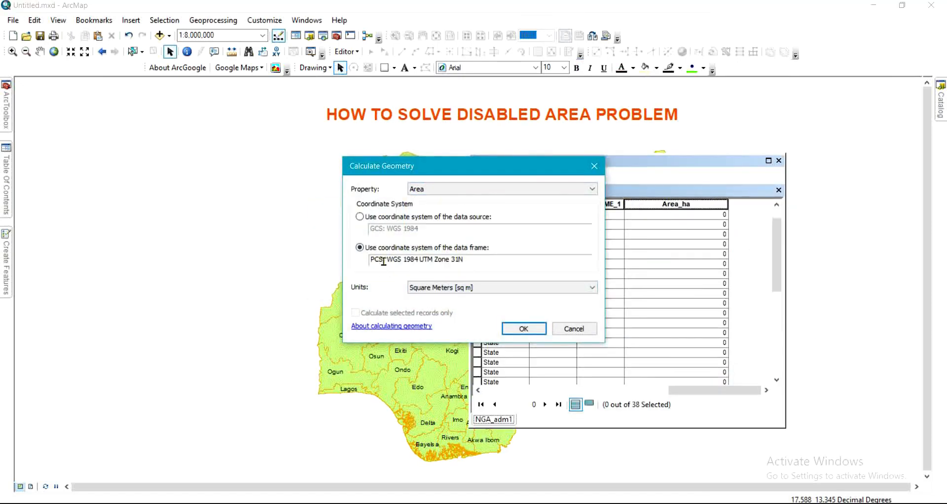
left_click(474, 288)
left_click(430, 314)
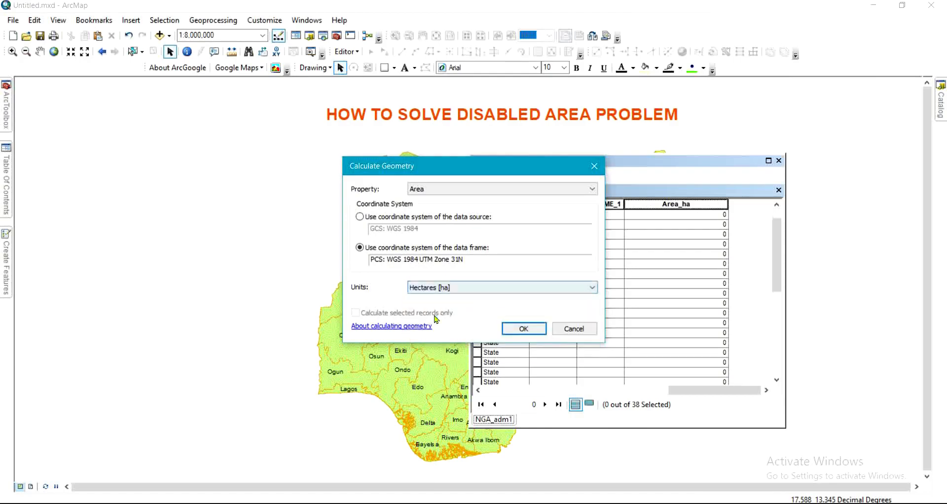
left_click(522, 328)
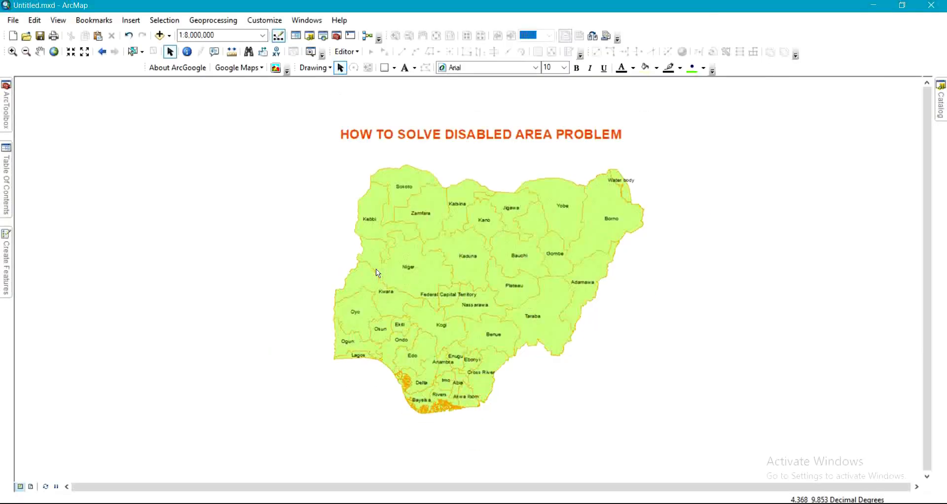
- Open the attribute table of the NGA_adm1 layer
scroll(376, 270, "up", 1)
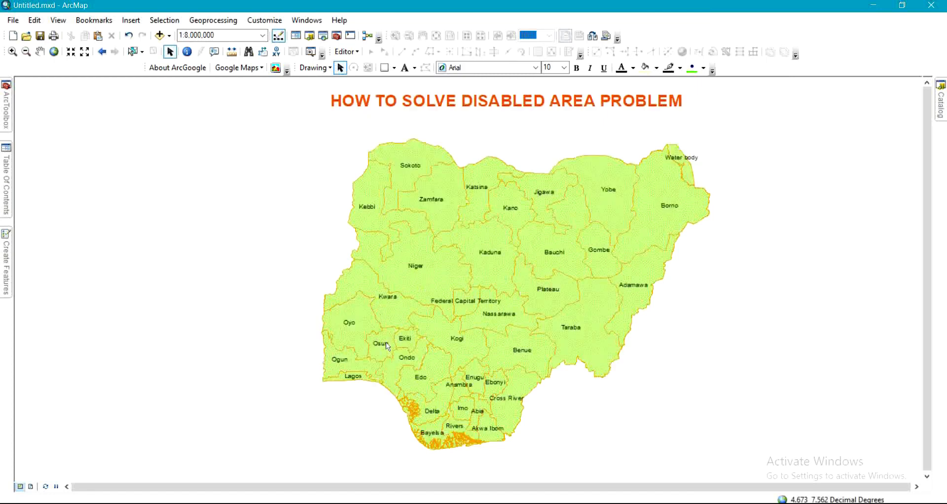
scroll(388, 346, "up", 1)
scroll(388, 347, "down", 1)
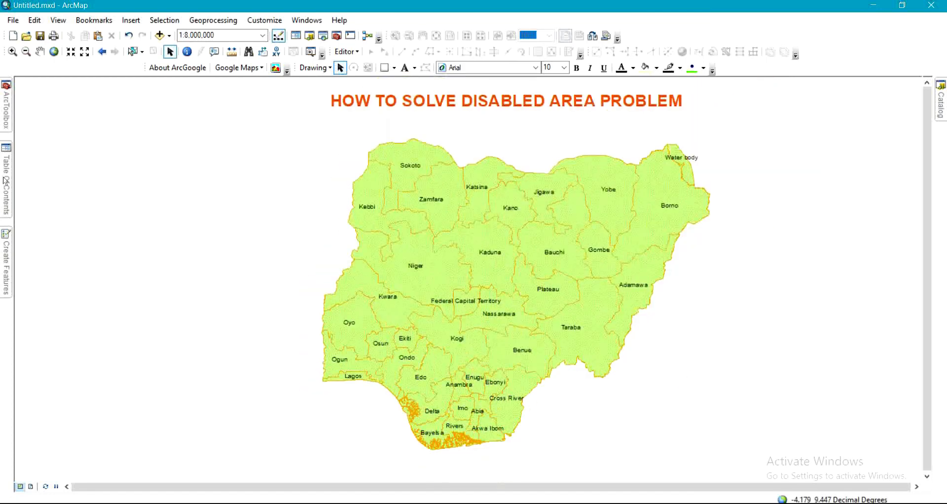
mouse_move(4, 182)
right_click(85, 210)
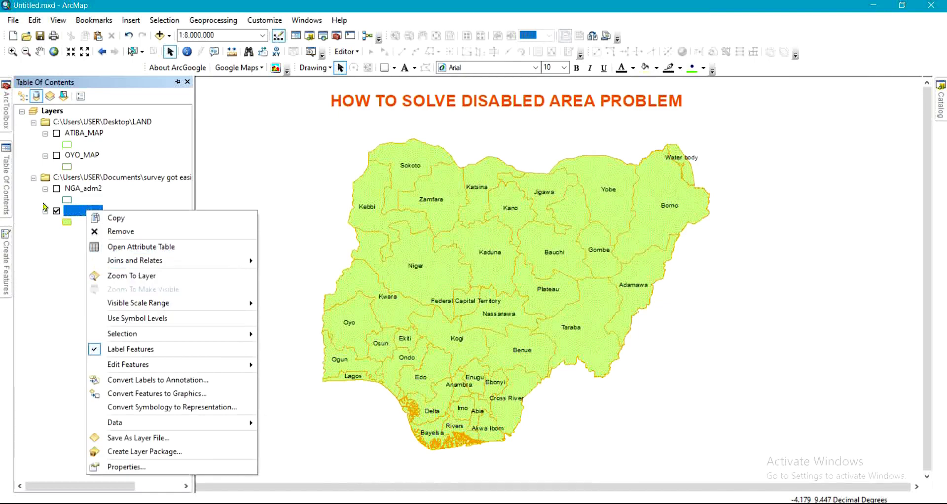
left_click(156, 252)
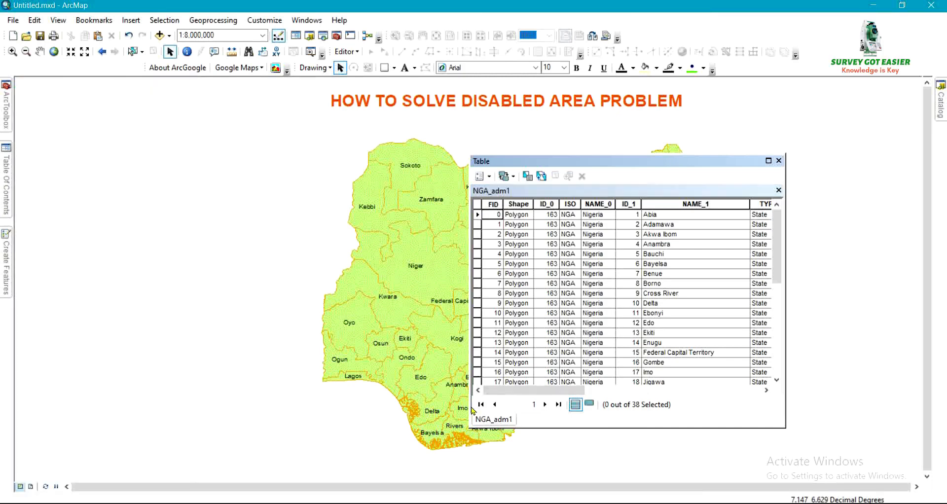
- Add a field named Area_ha with the Double type to the NGA_adm1 attribute table
left_click(490, 178)
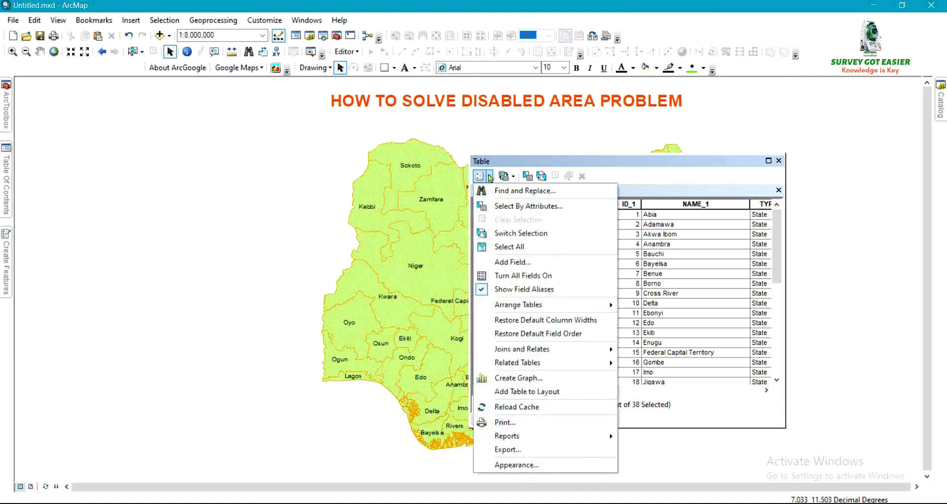
left_click(511, 262)
type("Area_ha")
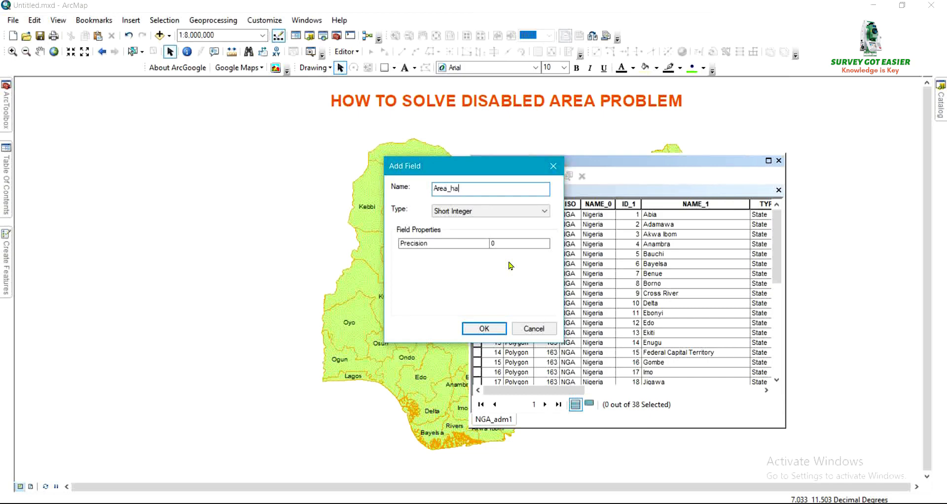
left_click(495, 213)
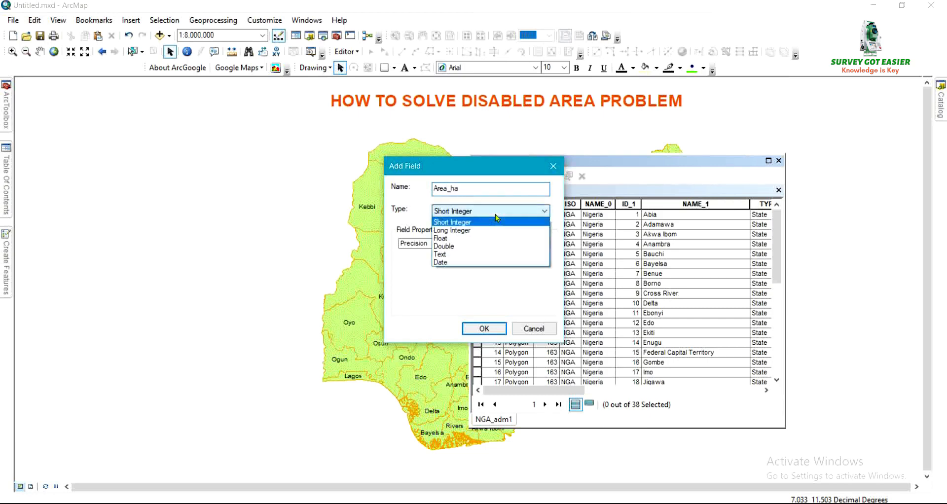
left_click(466, 247)
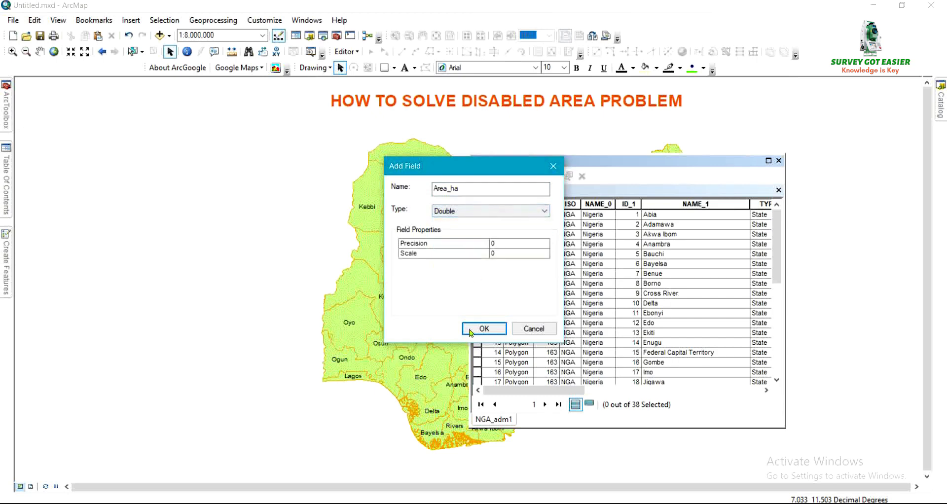
left_click(484, 328)
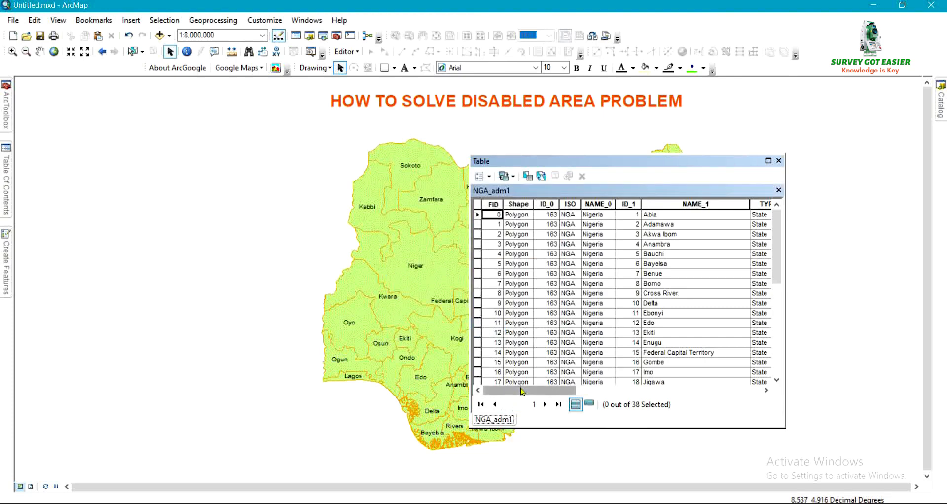
- Try to choose Area as the geometry property for the Area_ha field, then cancel the calculation and close the attribute table
left_click_drag(523, 391, 730, 377)
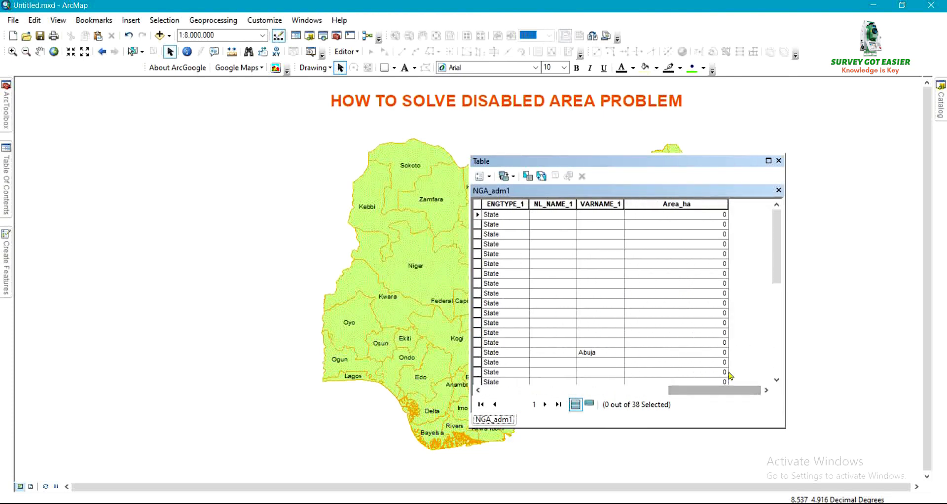
right_click(671, 206)
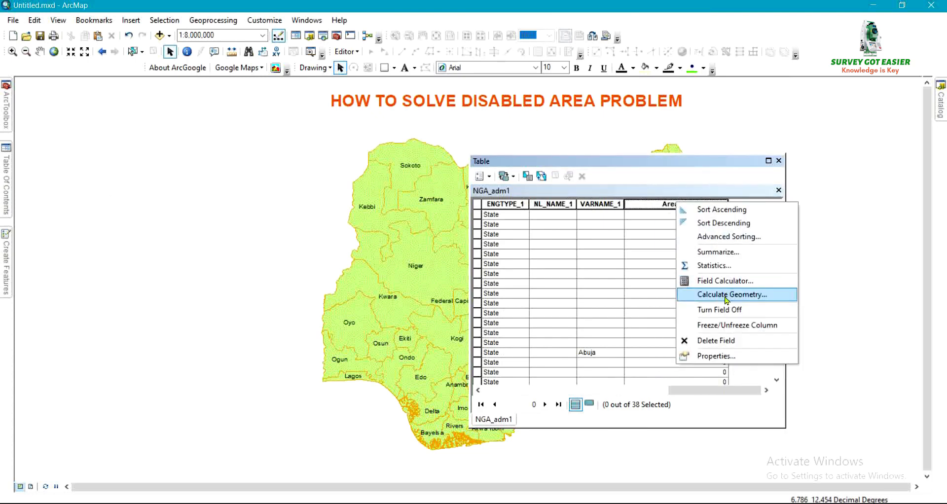
left_click(726, 296)
left_click(452, 288)
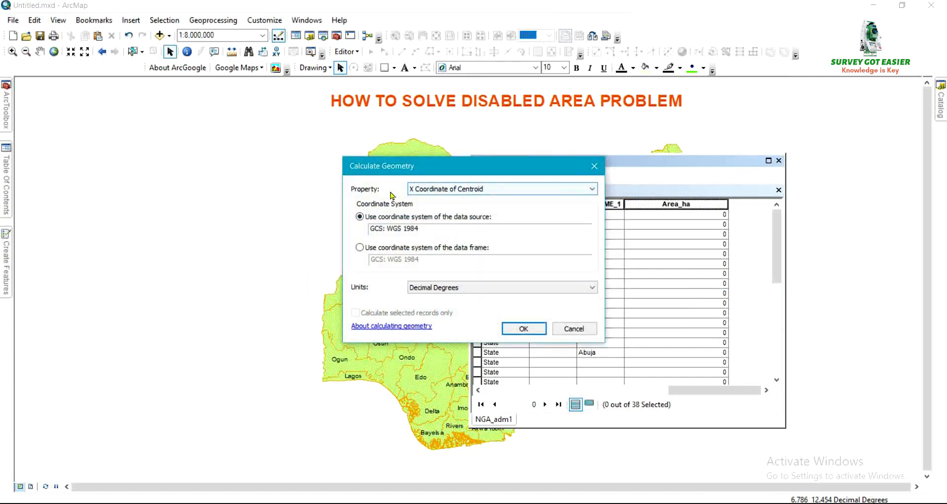
left_click(436, 192)
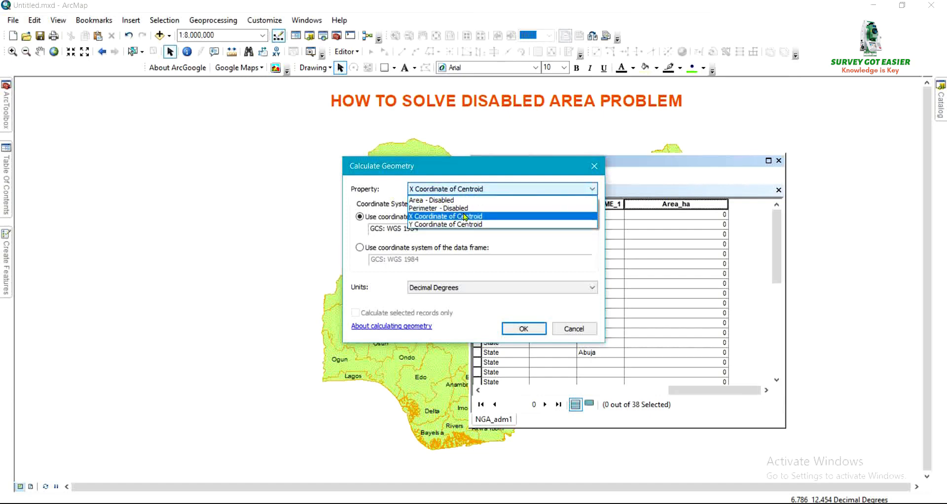
left_click(435, 200)
left_click(558, 330)
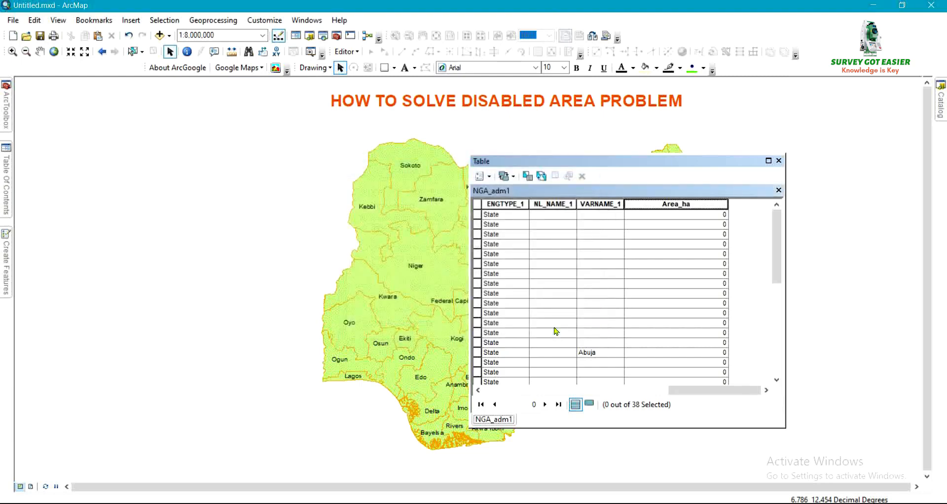
left_click(779, 162)
- Open the coordinate system settings of the Layers data frame and collapse the Geographic Coordinate Systems folder
mouse_move(6, 180)
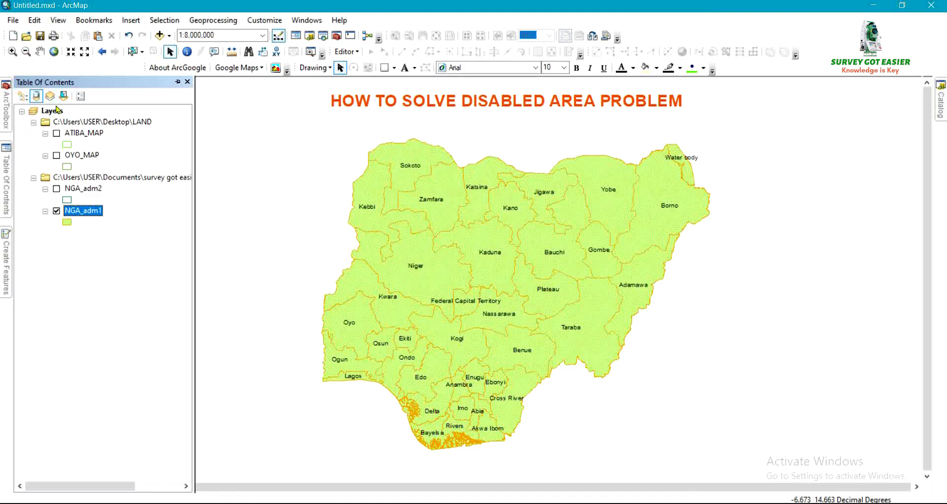
left_click(56, 112)
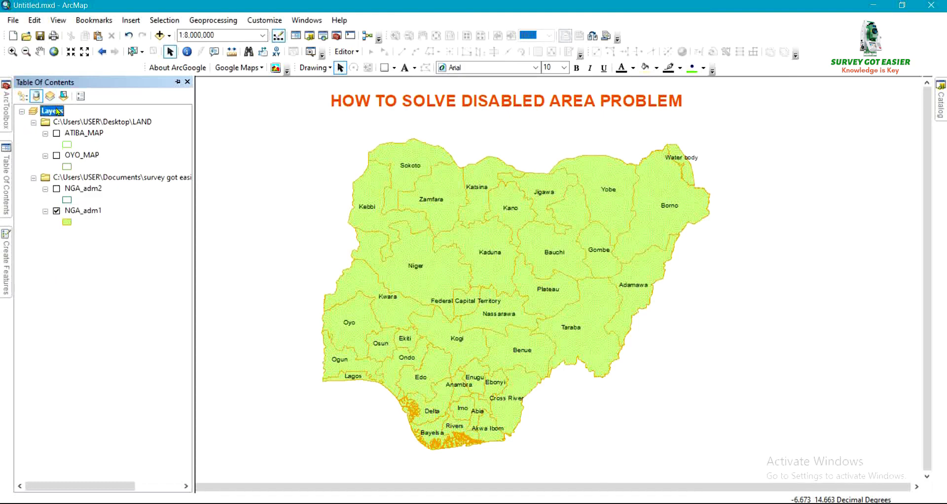
right_click(57, 111)
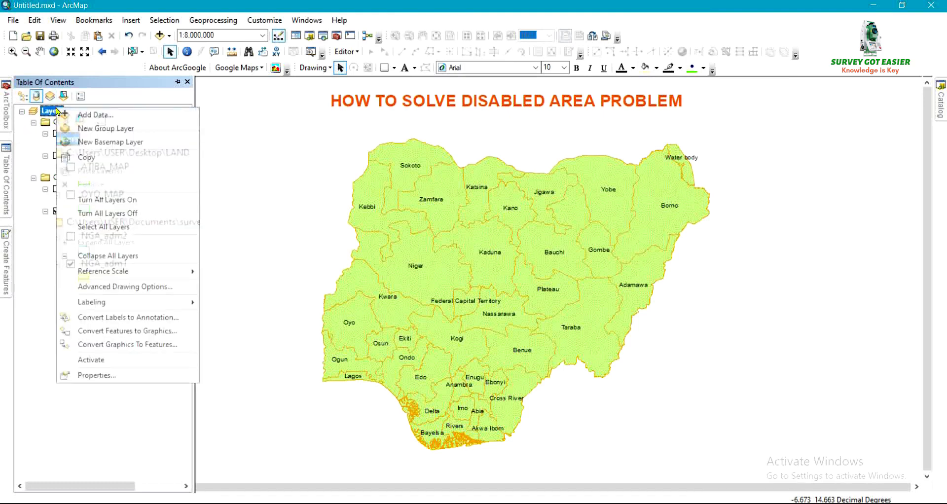
left_click(130, 375)
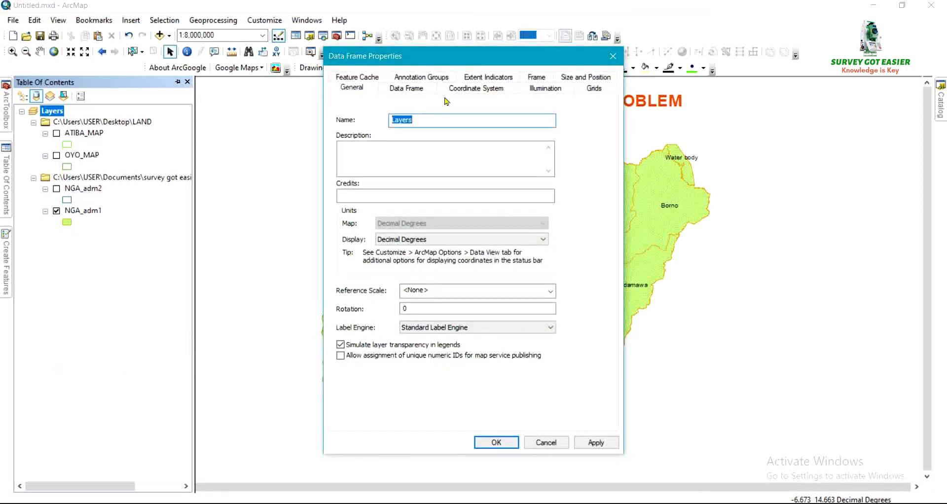
left_click(467, 88)
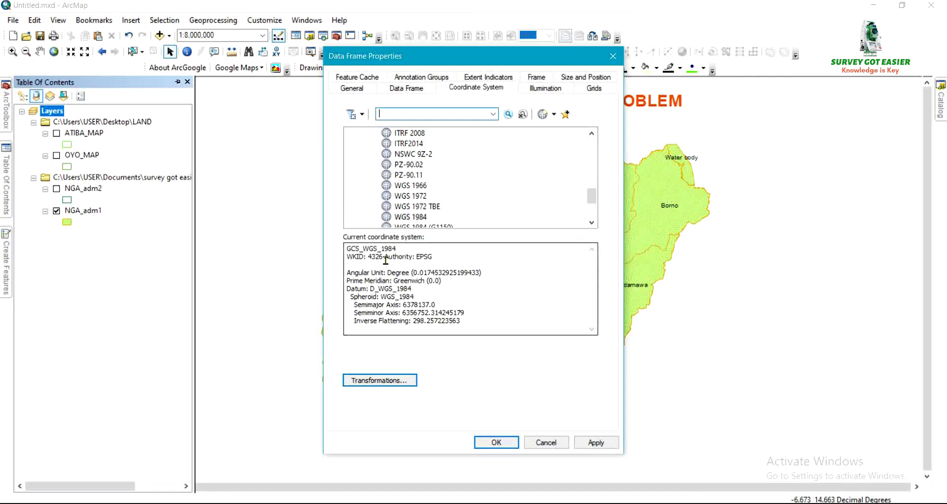
scroll(428, 153, "up", 10)
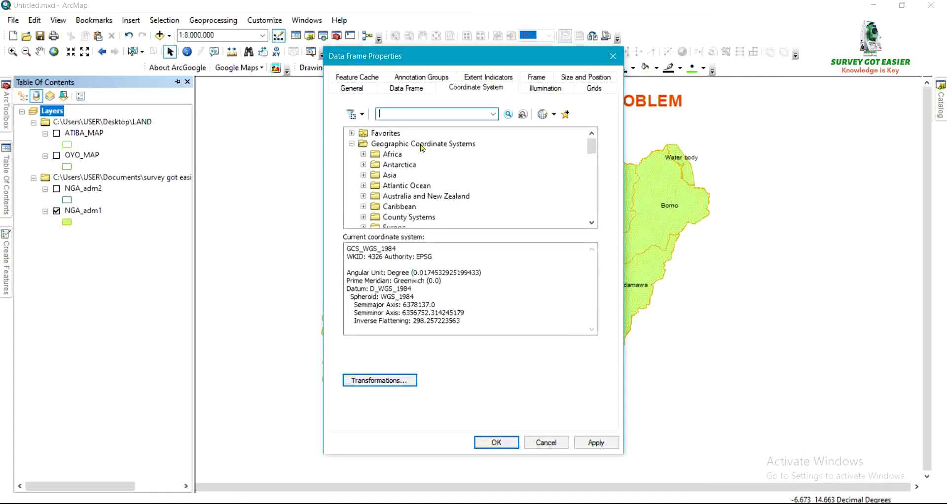
left_click(351, 144)
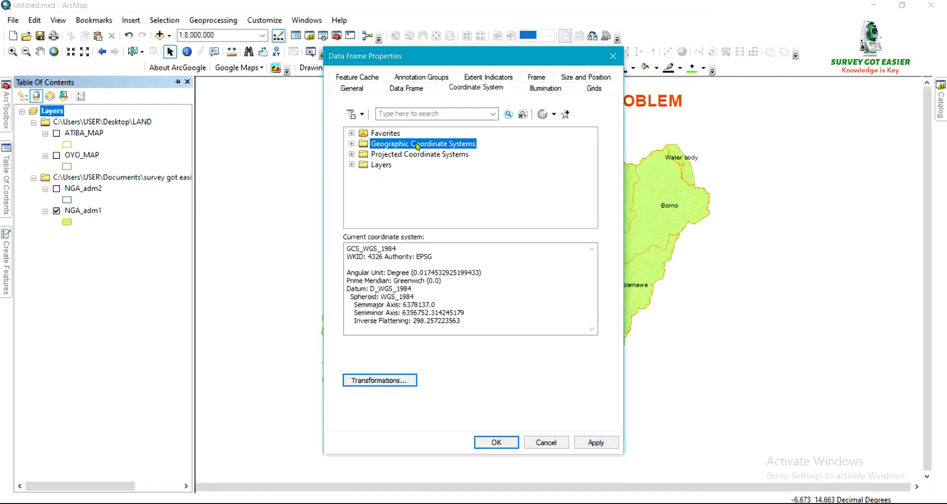
- Expand the projected coordinate systems down to UTM, WGS 1984, Northern Hemisphere
left_click(351, 154)
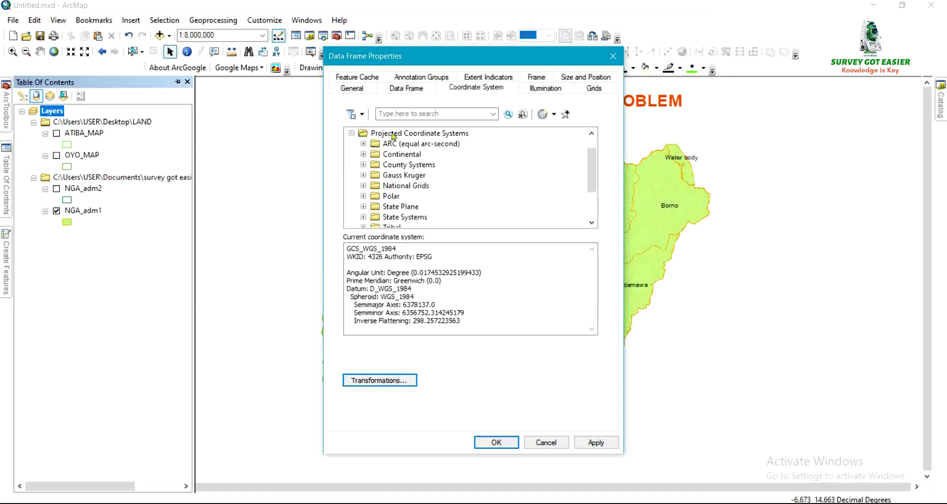
scroll(388, 158, "down", 2)
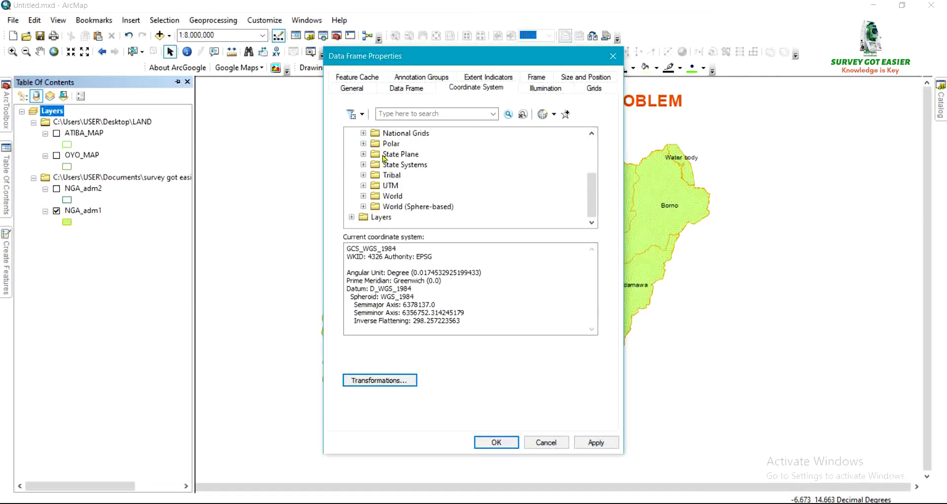
left_click(364, 187)
scroll(364, 188, "down", 3)
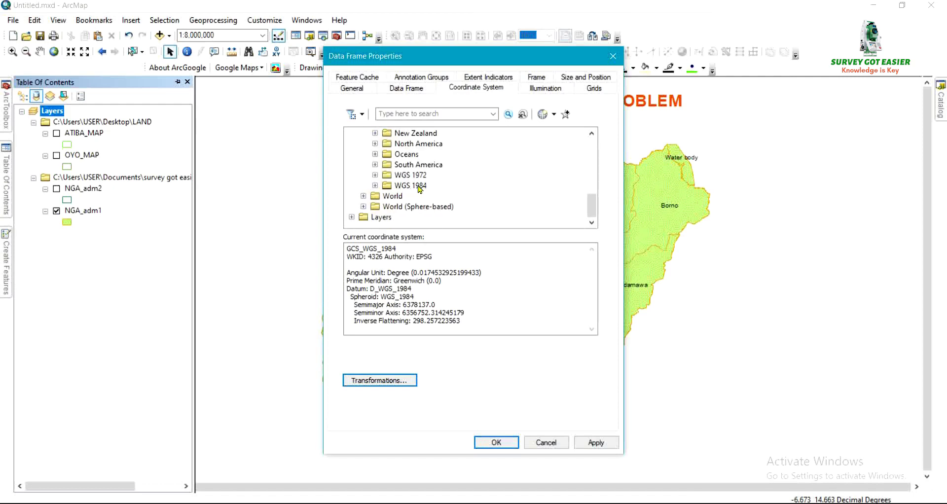
left_click(375, 186)
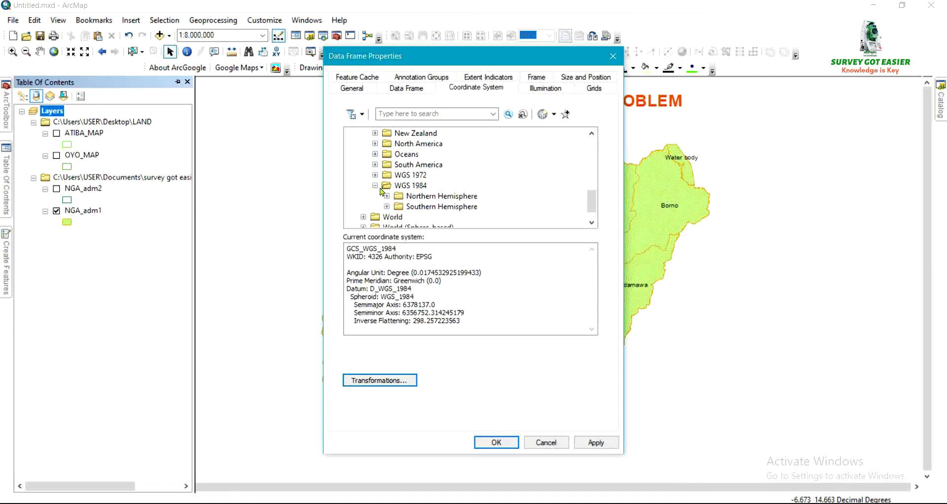
left_click(387, 197)
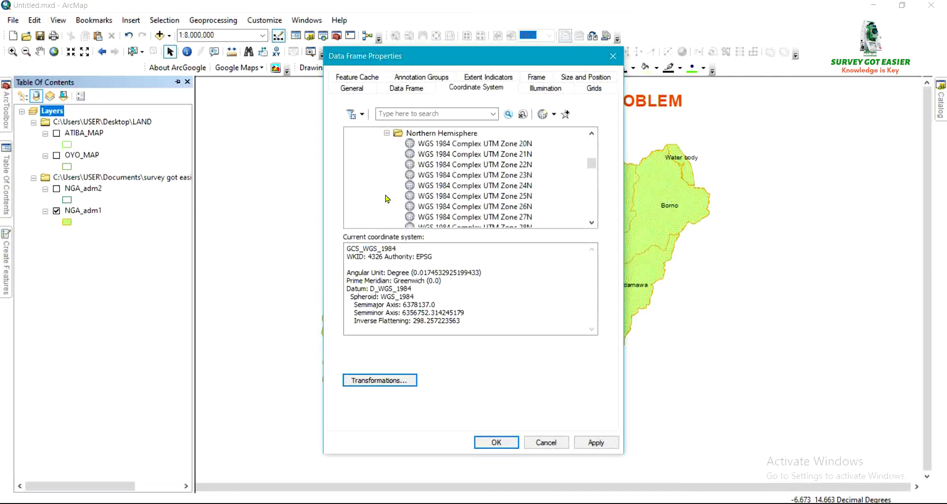
- Assign WGS 1984 UTM Zone 31N as the data frame's coordinate system and apply it
scroll(468, 181, "down", 14)
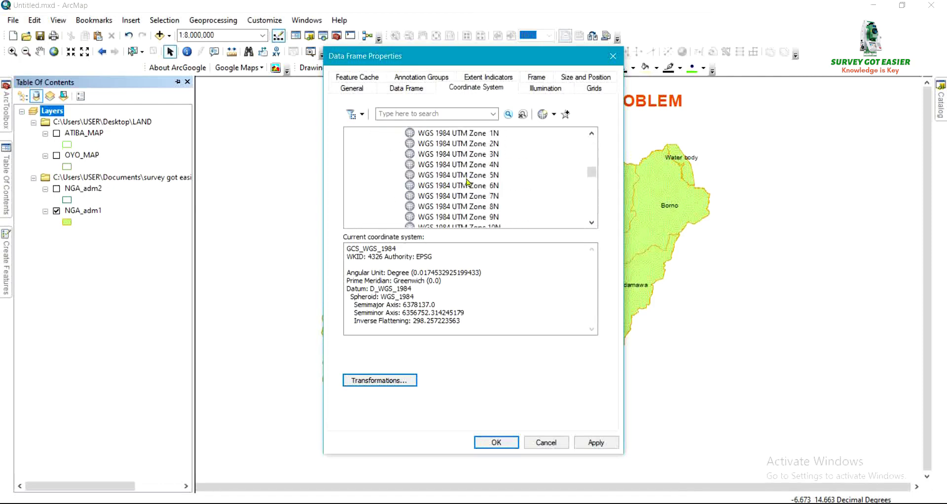
scroll(468, 181, "down", 6)
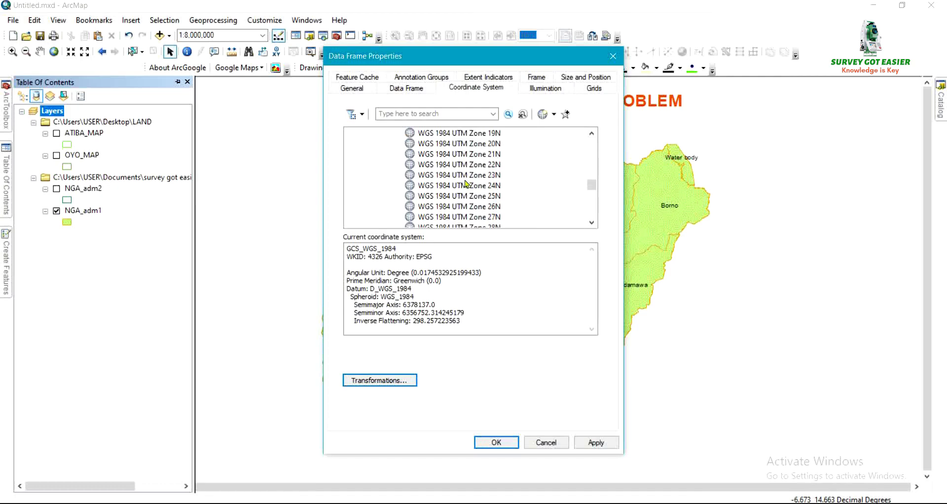
scroll(468, 184, "down", 4)
scroll(468, 184, "up", 2)
left_click(468, 197)
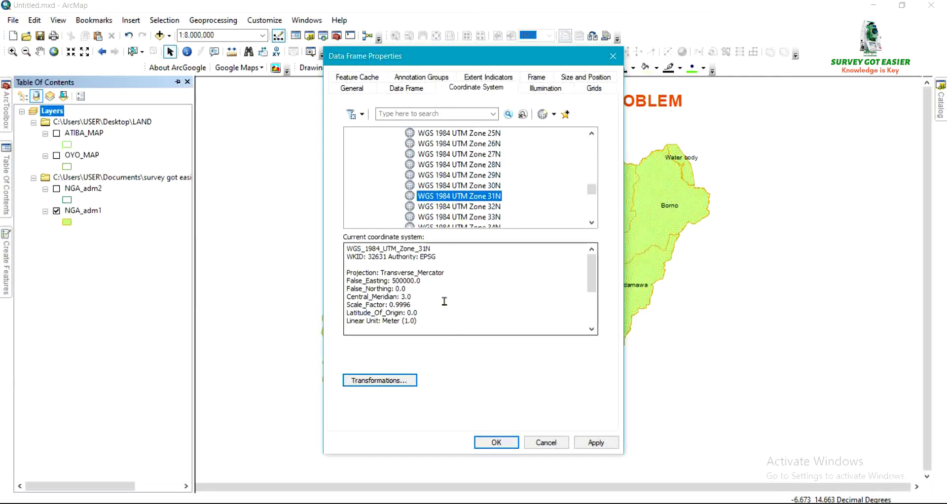
left_click(606, 444)
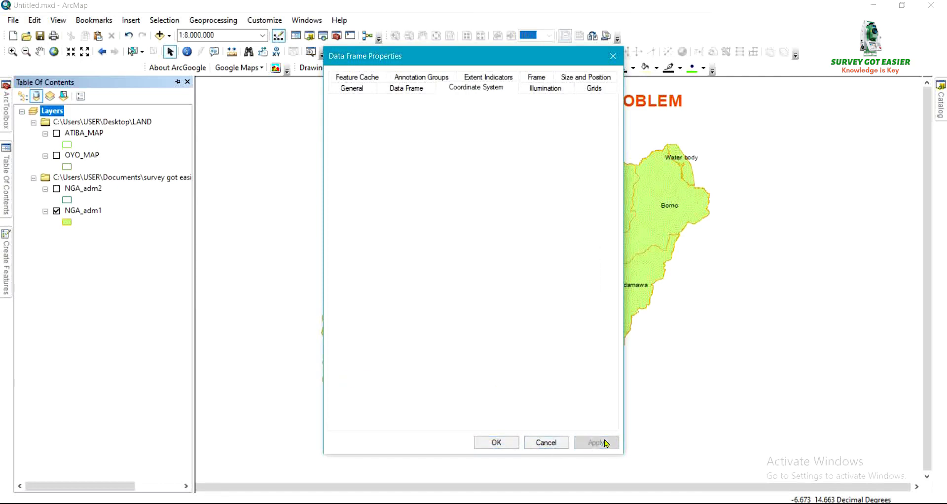
left_click(496, 442)
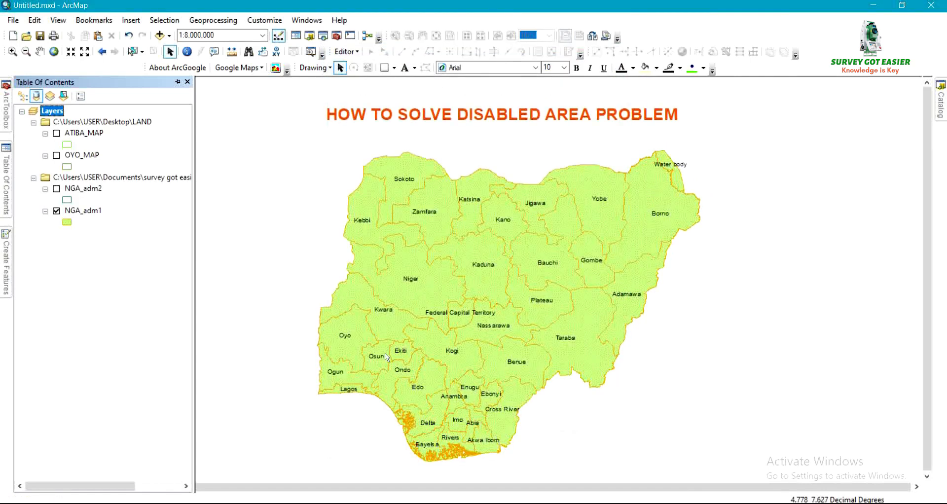
- Open the NGA_adm1 attribute table and start Calculate Geometry on the Area_ha field outside an edit session
right_click(95, 210)
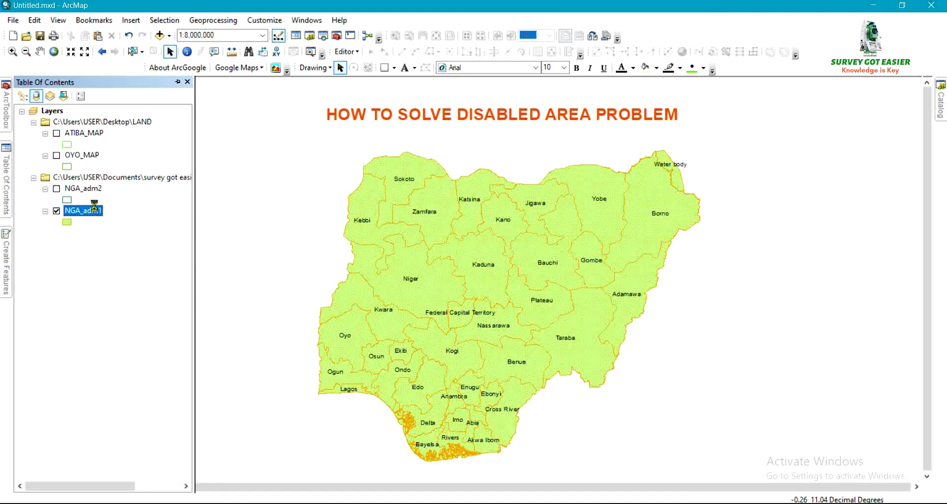
right_click(95, 211)
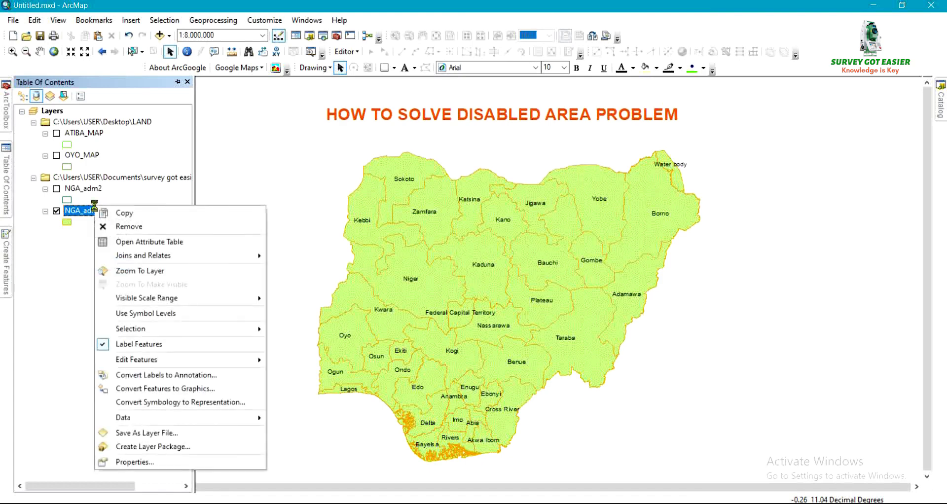
left_click(127, 242)
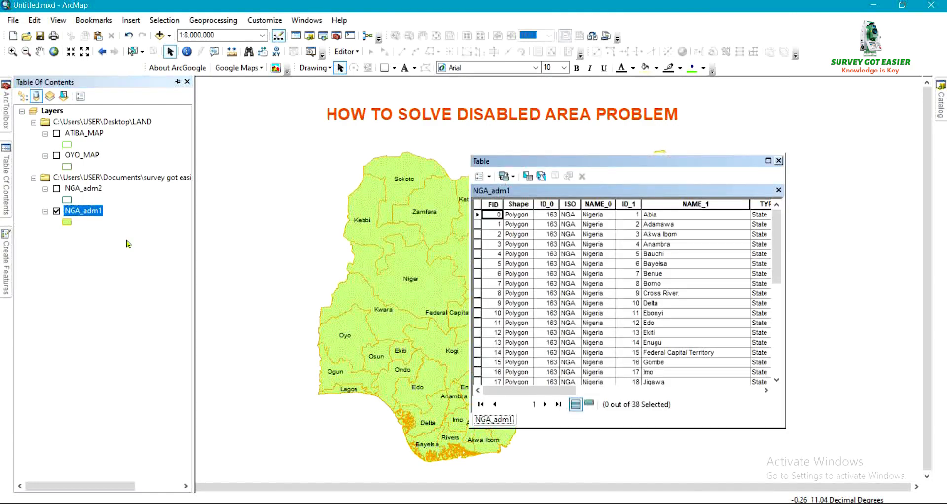
left_click_drag(528, 390, 715, 390)
right_click(672, 205)
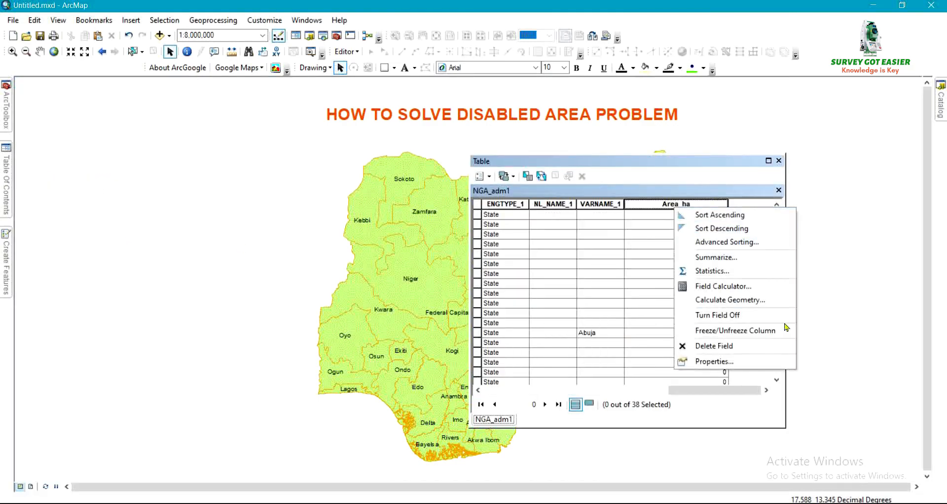
left_click(728, 300)
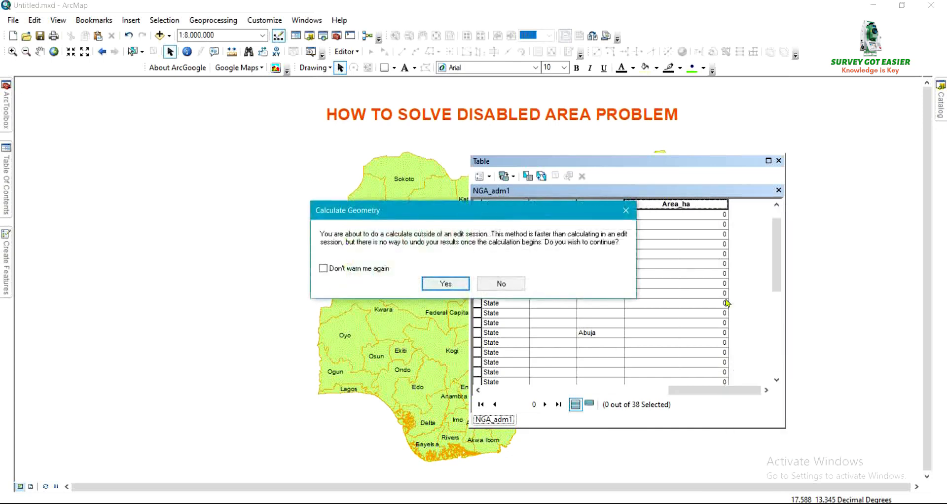
left_click(464, 288)
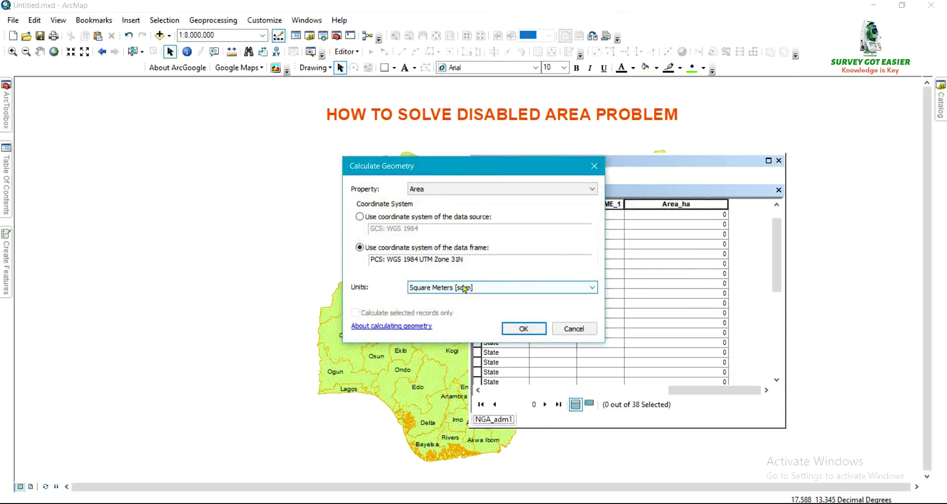
- Calculate the Area property in Hectares [ha] for the Area_ha field, using the data frame's coordinate system
left_click(427, 189)
left_click(427, 189)
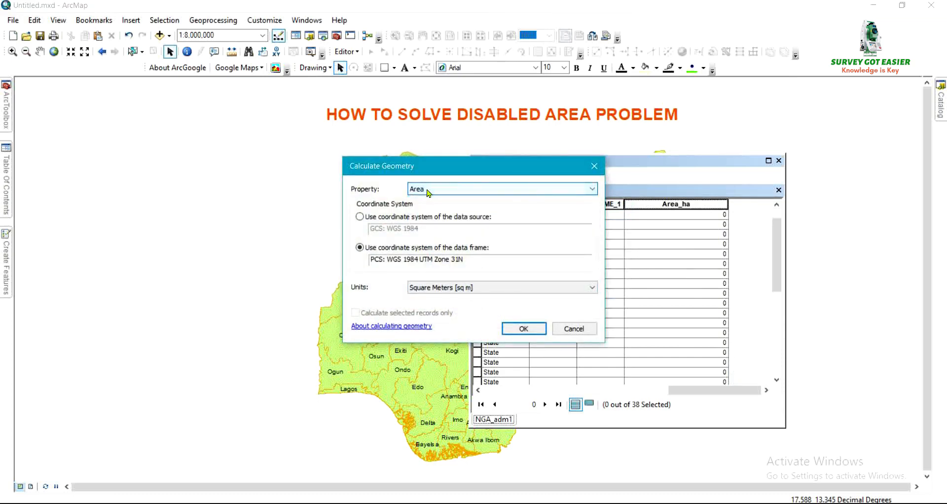
left_click(428, 193)
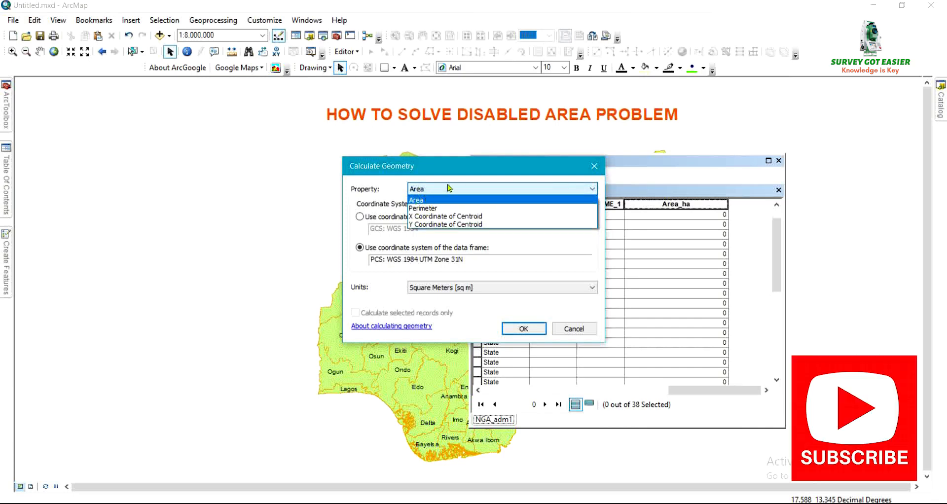
left_click(449, 189)
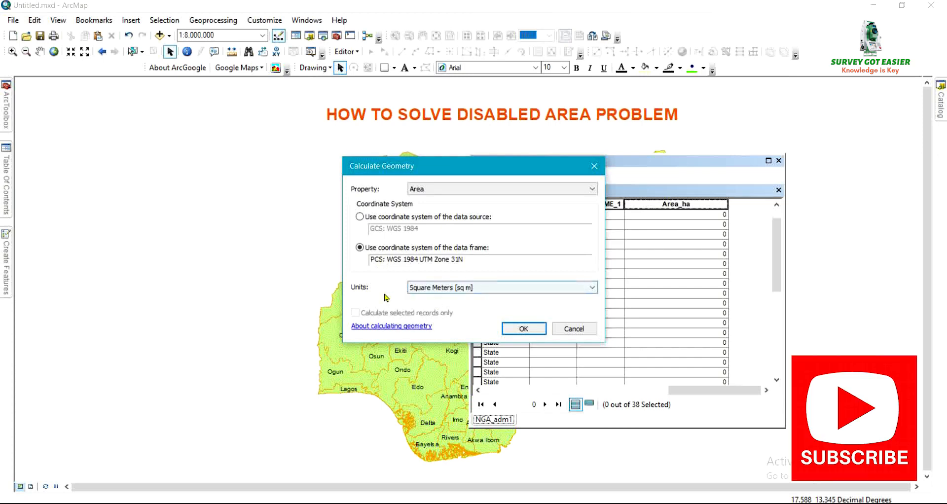
left_click(476, 289)
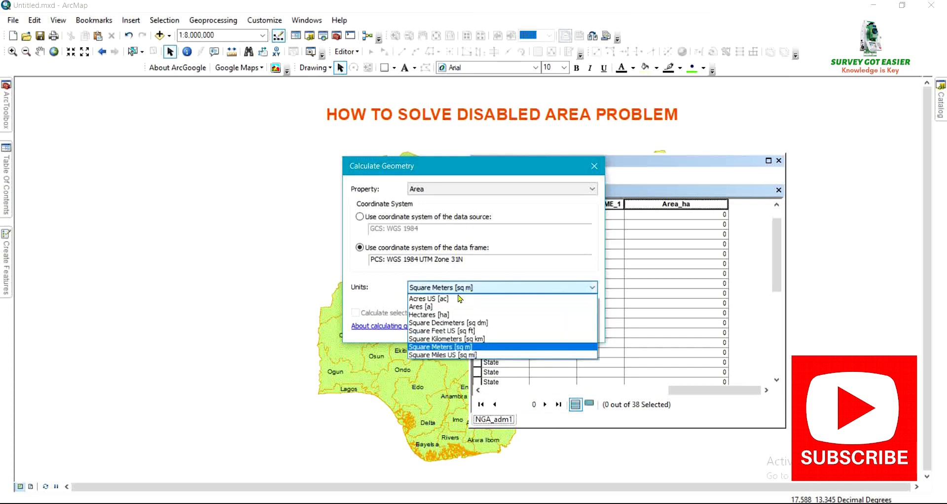
left_click(436, 316)
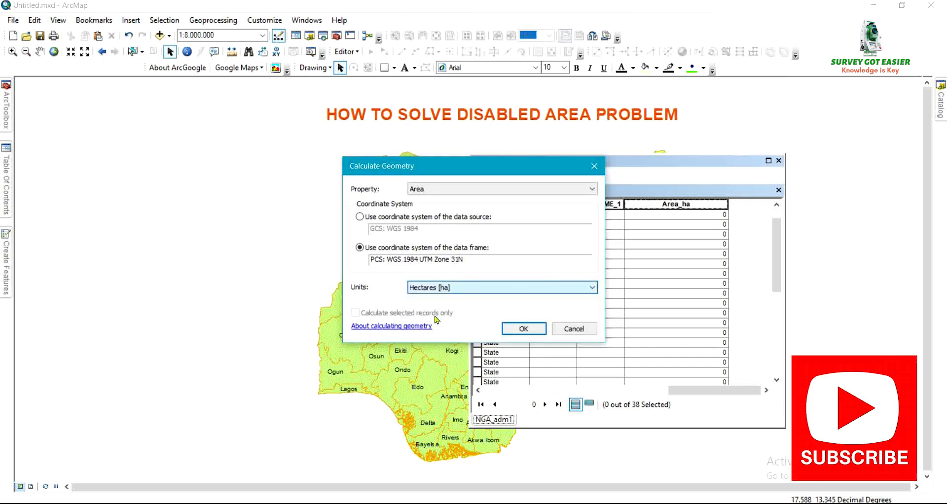
left_click(441, 289)
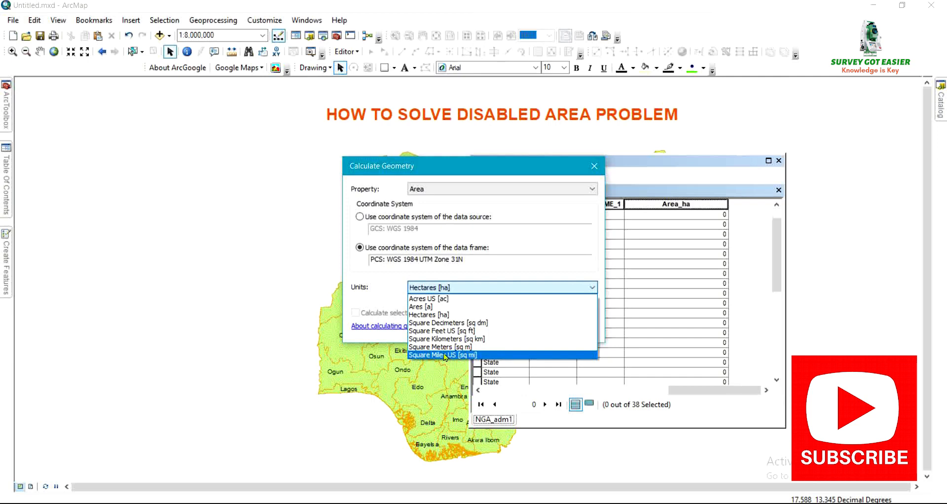
left_click(434, 315)
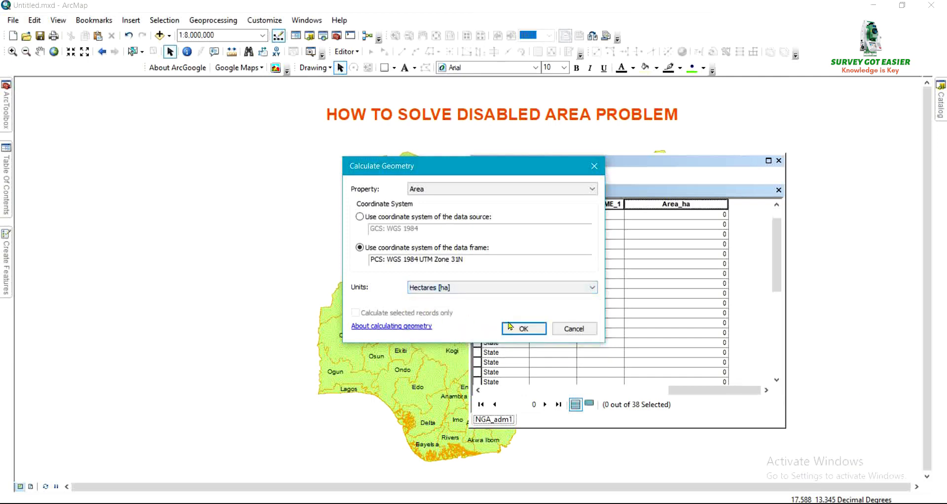
left_click(524, 329)
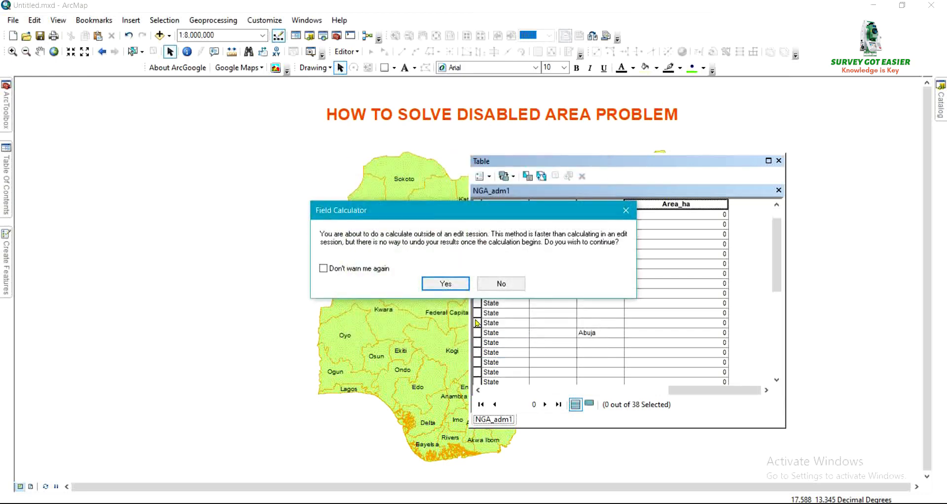
left_click(432, 288)
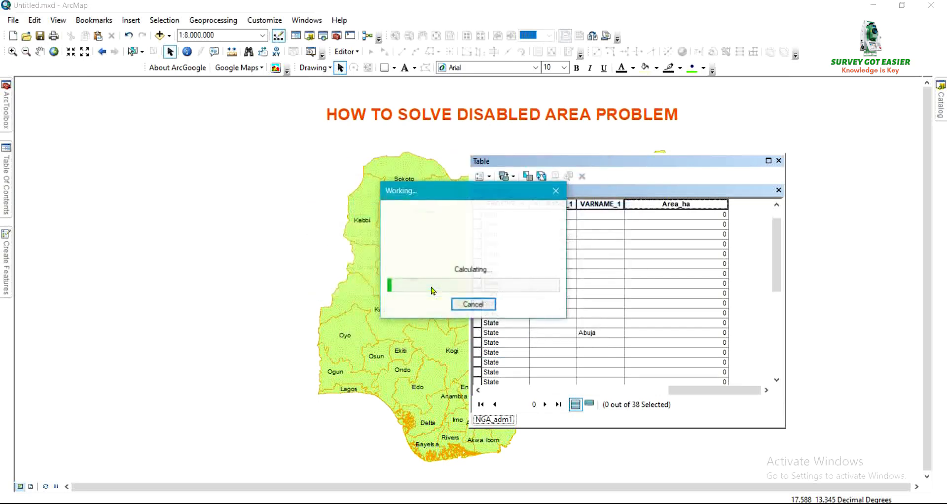